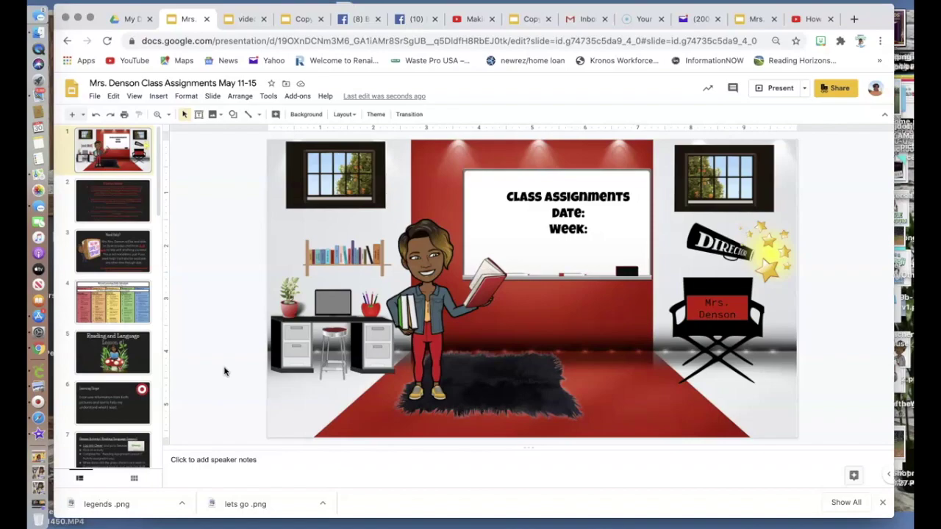
- Open the presentation's sharing settings and review the permission options for the student group and the suggested people to add
click(227, 344)
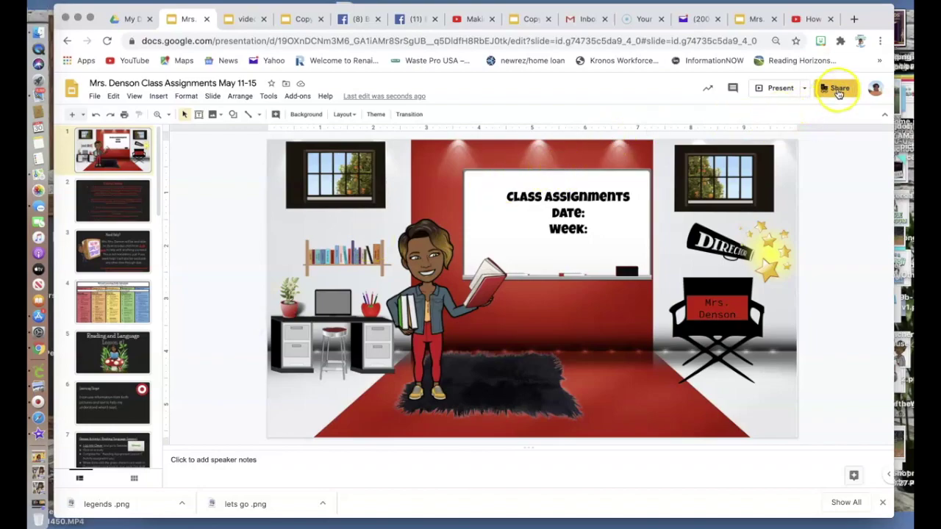
click(839, 89)
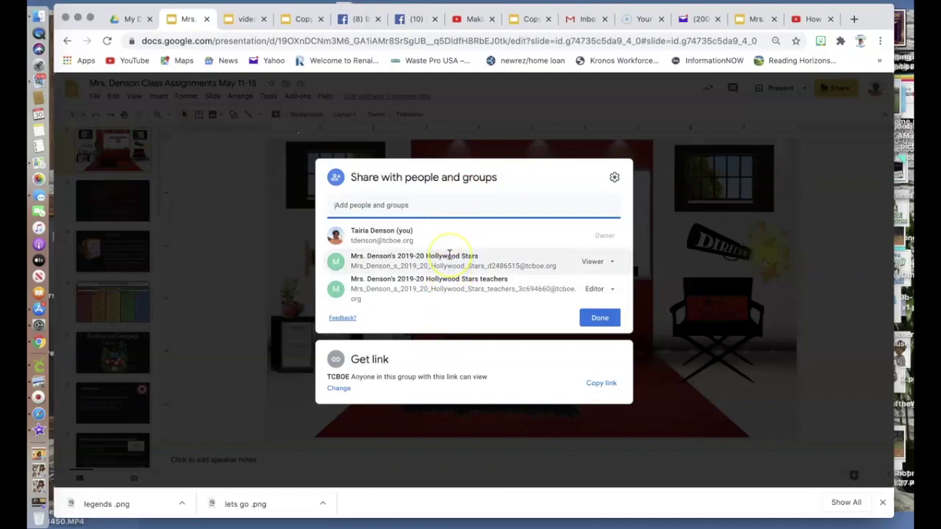
mouse_move(449, 255)
click(610, 263)
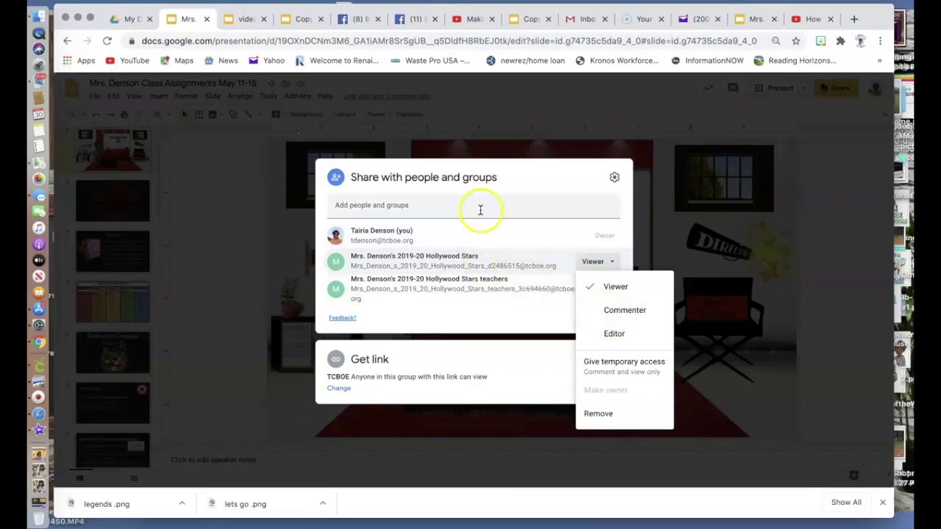
click(427, 207)
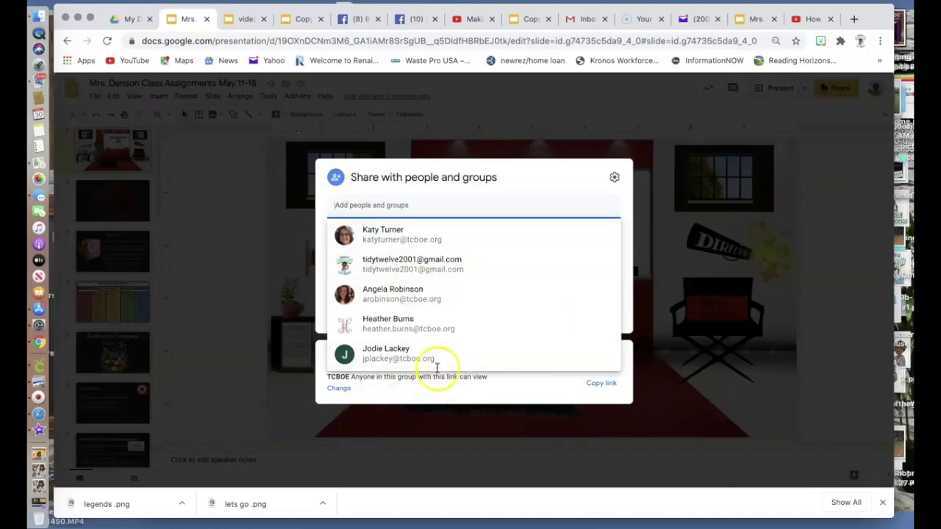
click(536, 180)
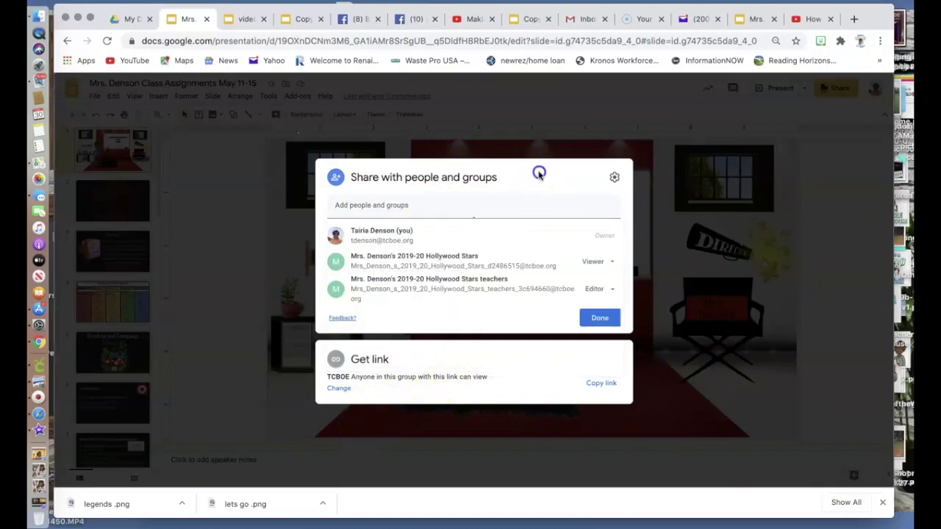
- Set the presentation's link access to Anyone with the link as Viewer, and copy the sharing link
click(340, 389)
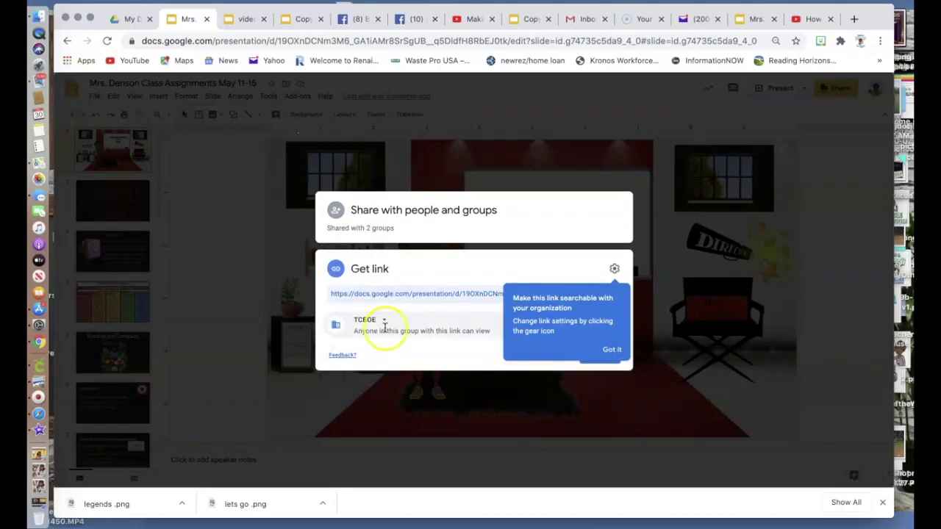
click(610, 350)
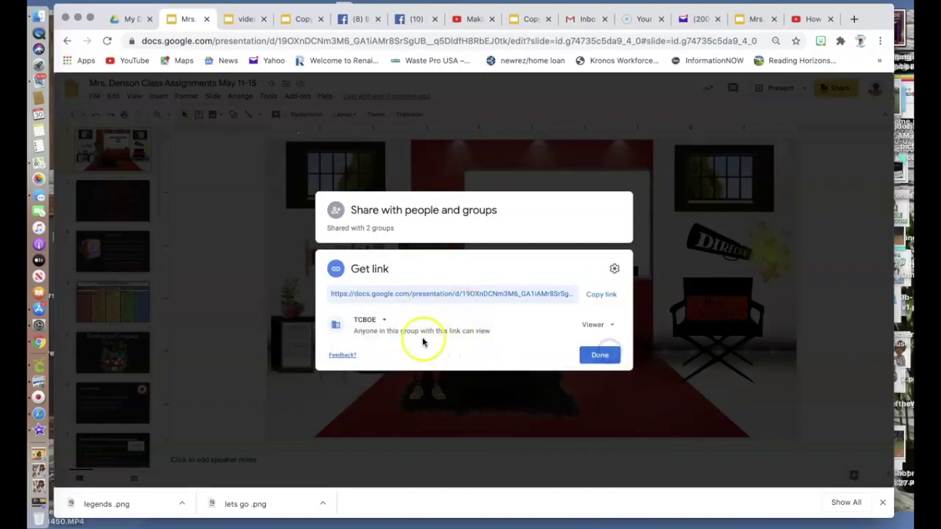
click(385, 323)
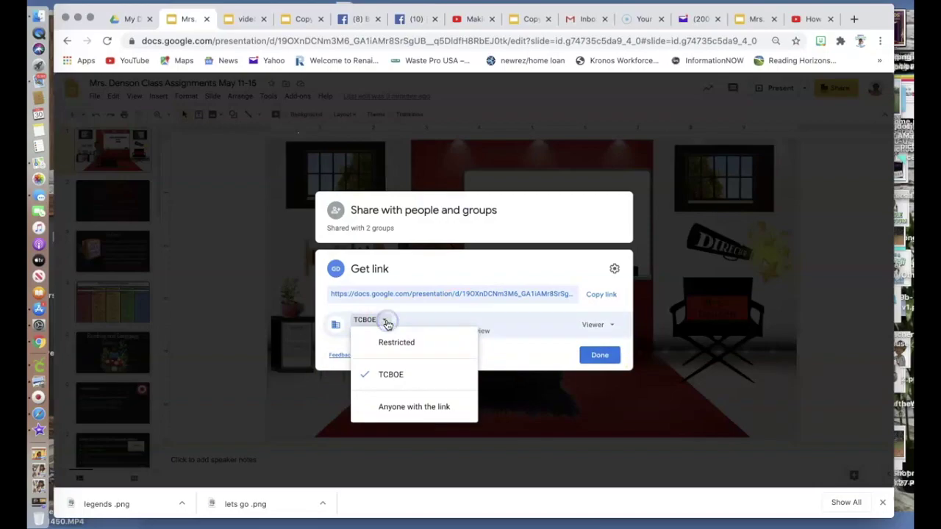
click(430, 412)
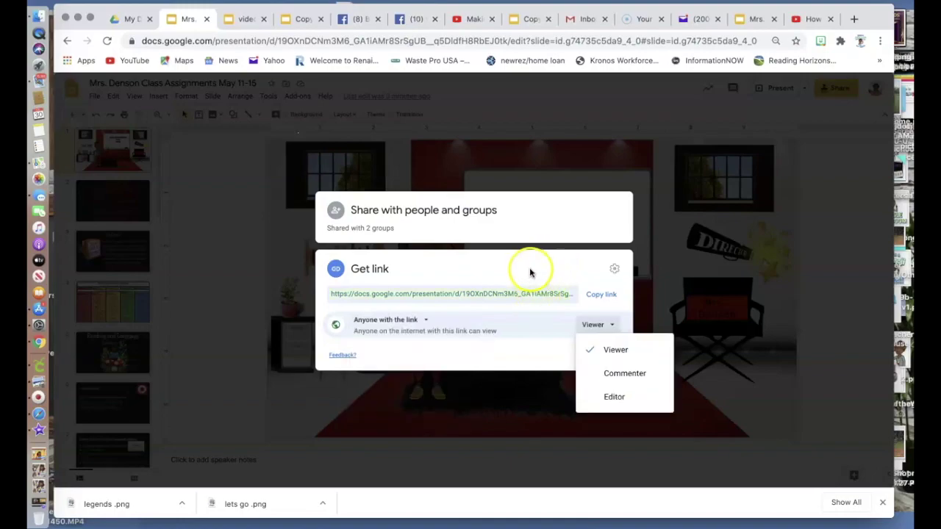
click(563, 311)
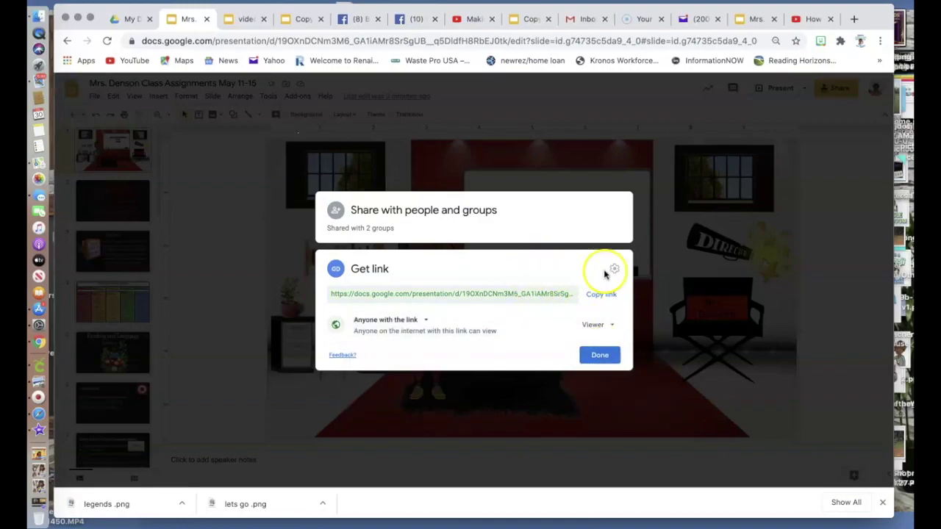
click(610, 297)
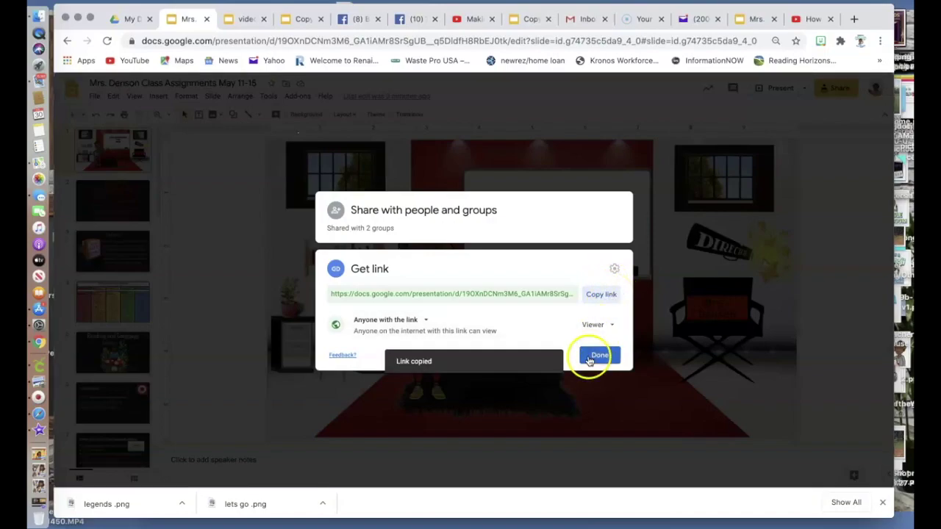
click(609, 356)
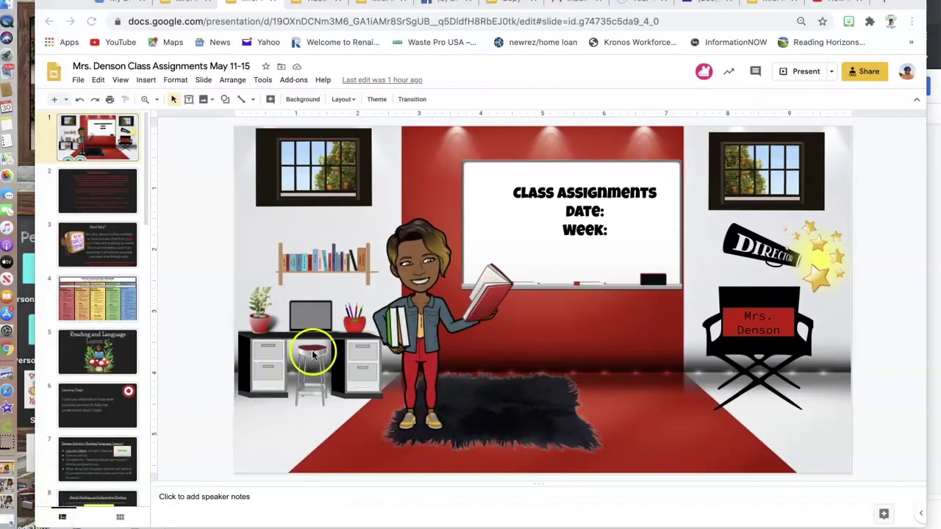
- Check how the view-only presentation link opens in a new incognito window, then close that window
click(911, 22)
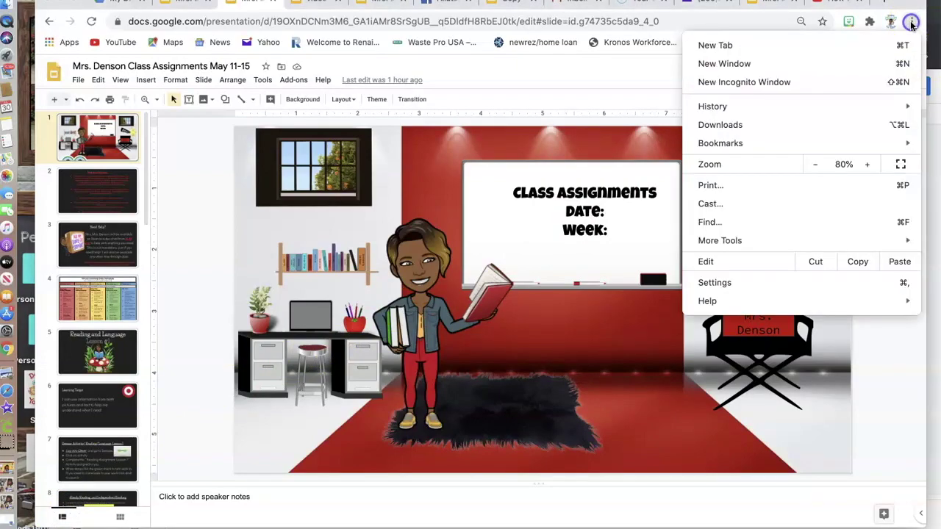
click(771, 83)
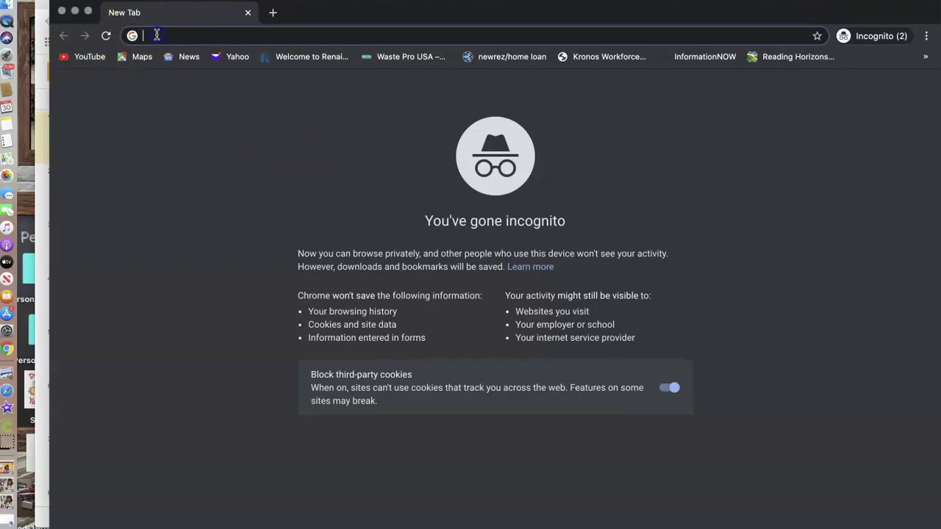
key(super+v)
key(Return)
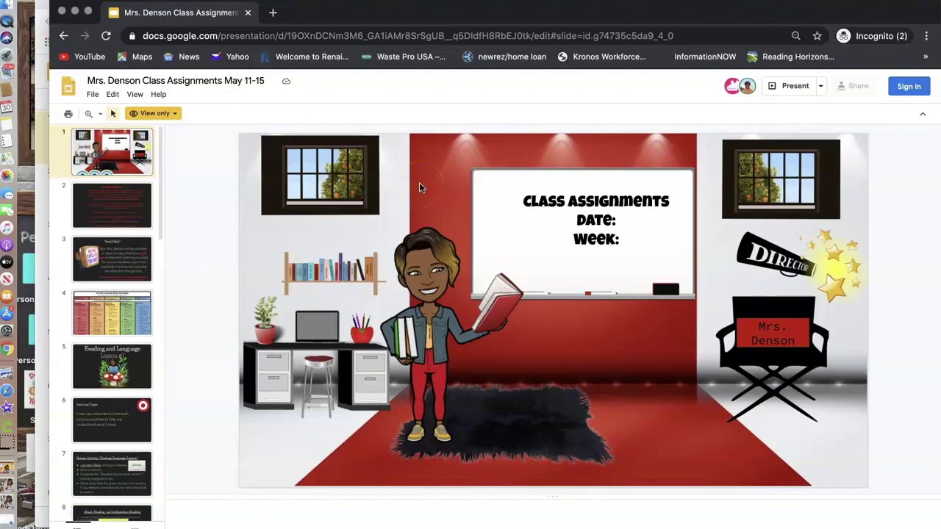
click(332, 210)
key(super+w)
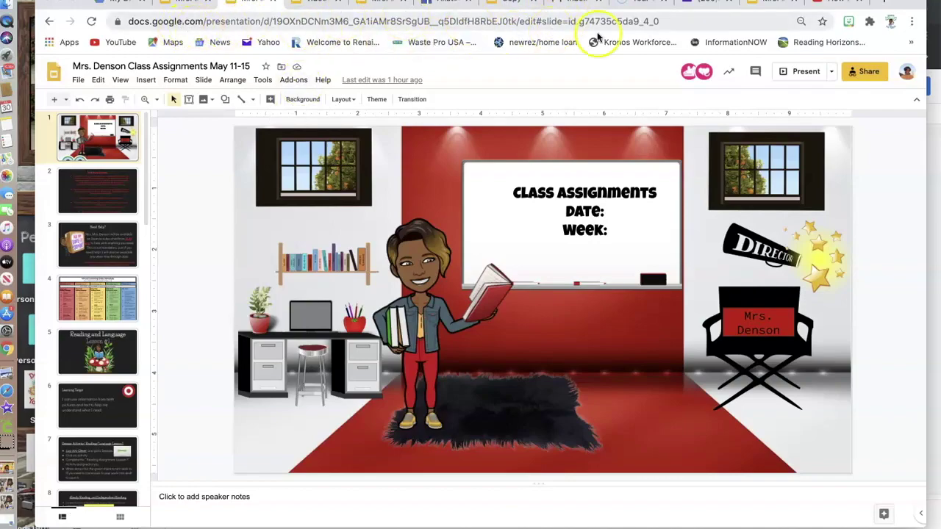
- Replace the edit ending of the presentation's URL with "copy", load it, and copy the resulting forced-copy link
click(680, 21)
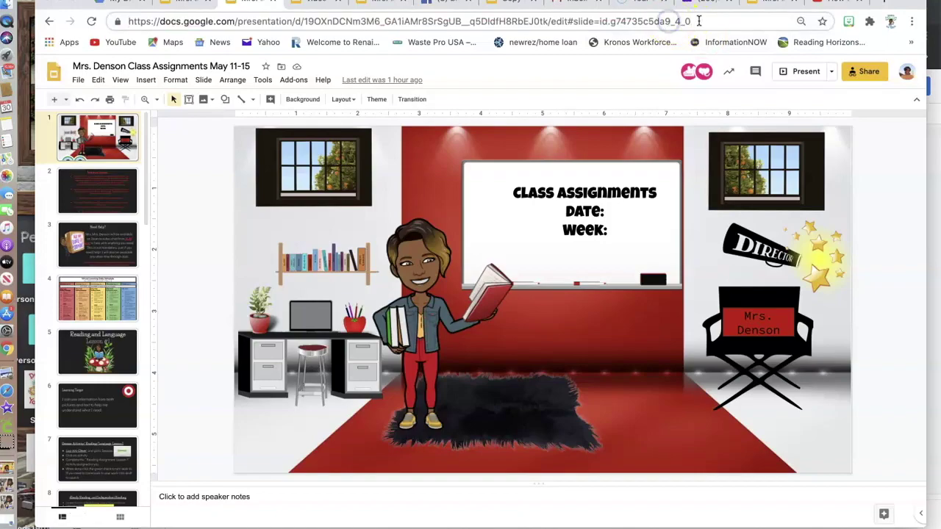
drag(698, 20, 549, 22)
key(BackSpace)
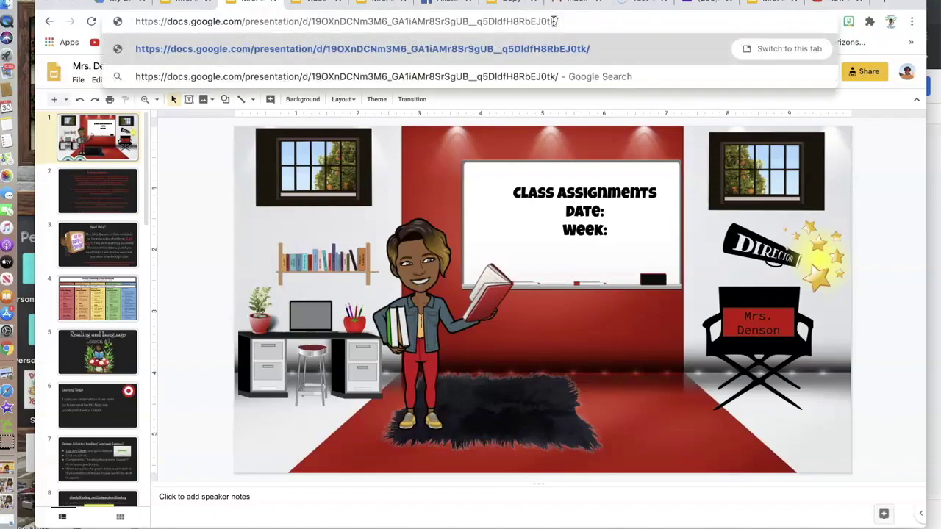
text(cop)
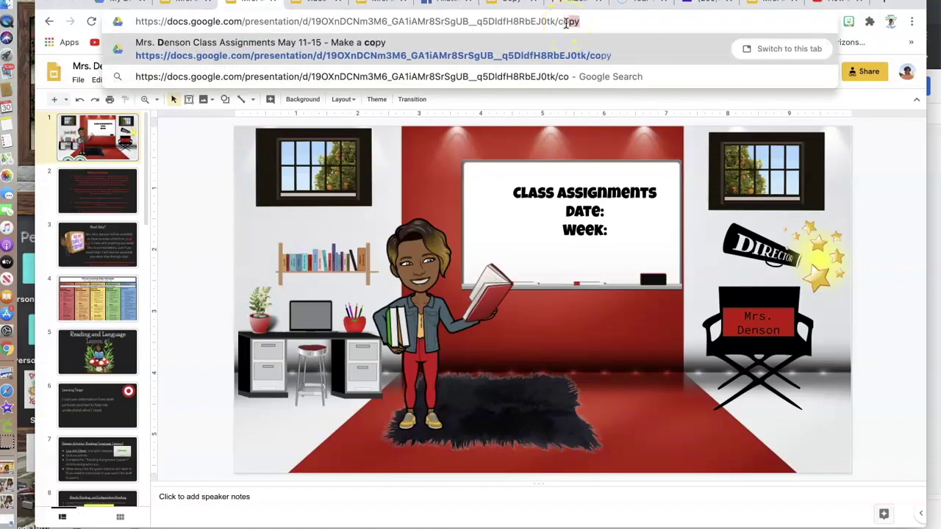
text(y)
key(Return)
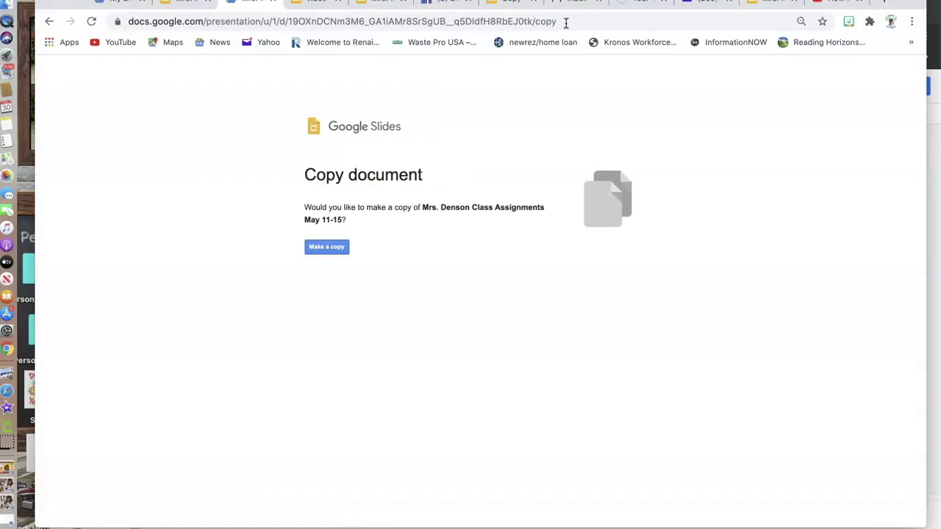
click(566, 22)
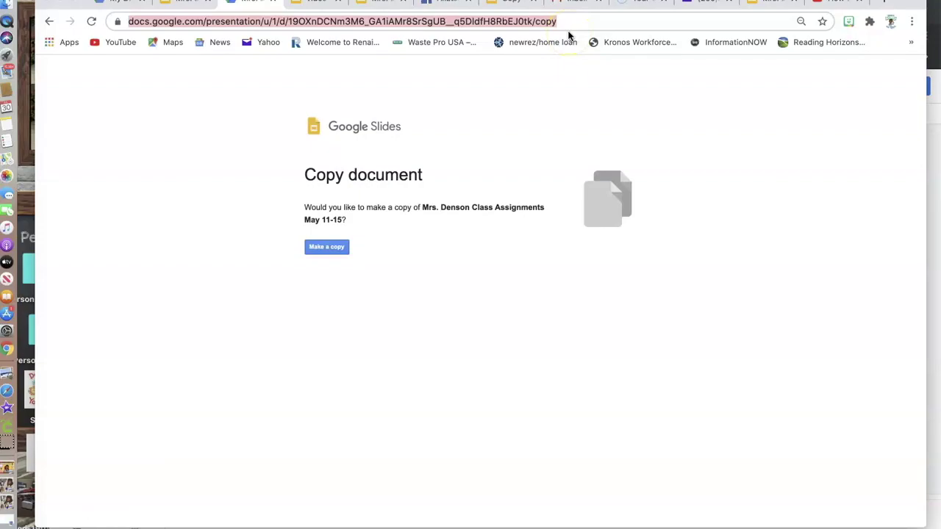
key(ctrl+c)
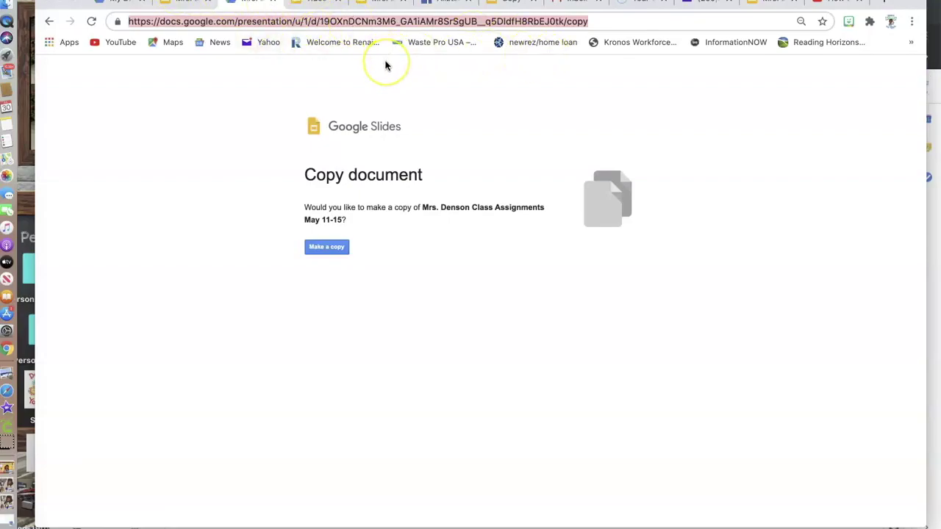
- Change the ending of the presentation's URL to "present" and load the presentation-mode link
click(596, 21)
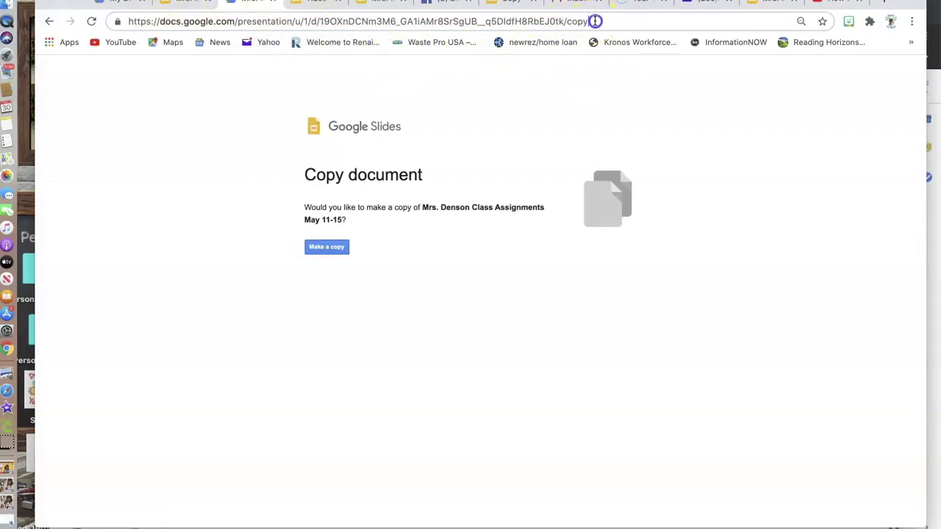
click(594, 22)
key(BackSpace)
key(BackSpace)
key(BackSpace)
key(BackSpace)
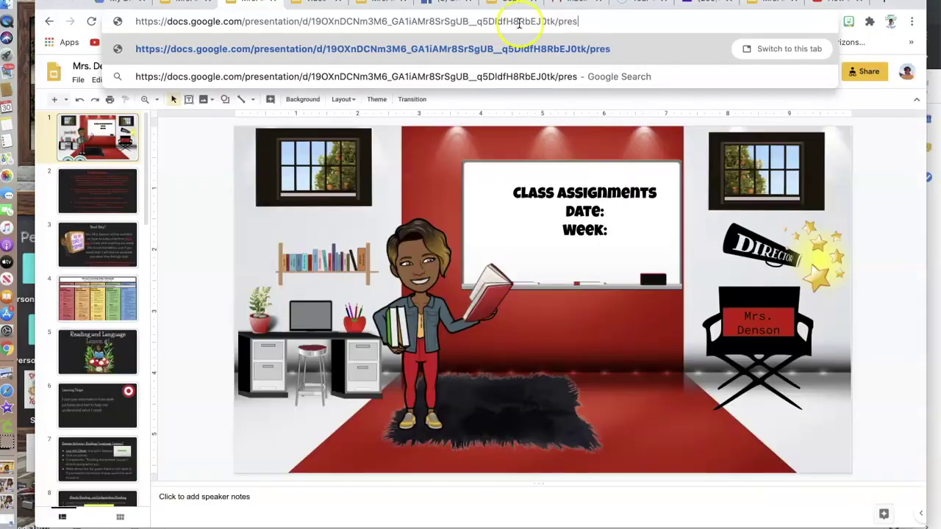
text(ese)
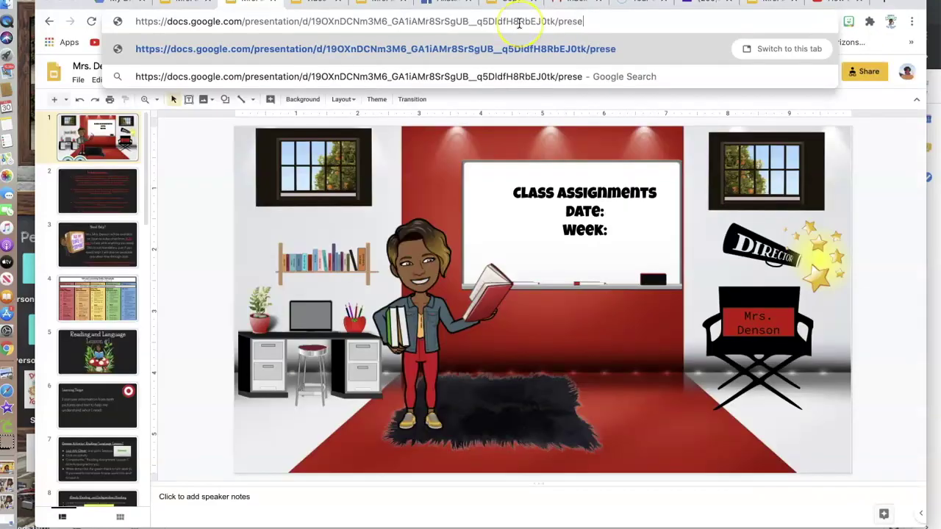
text(nt)
key(Return)
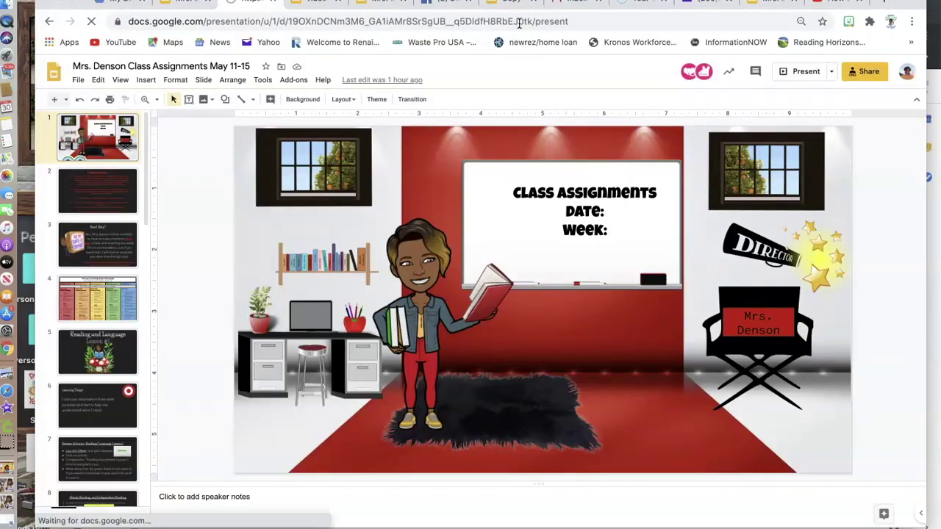